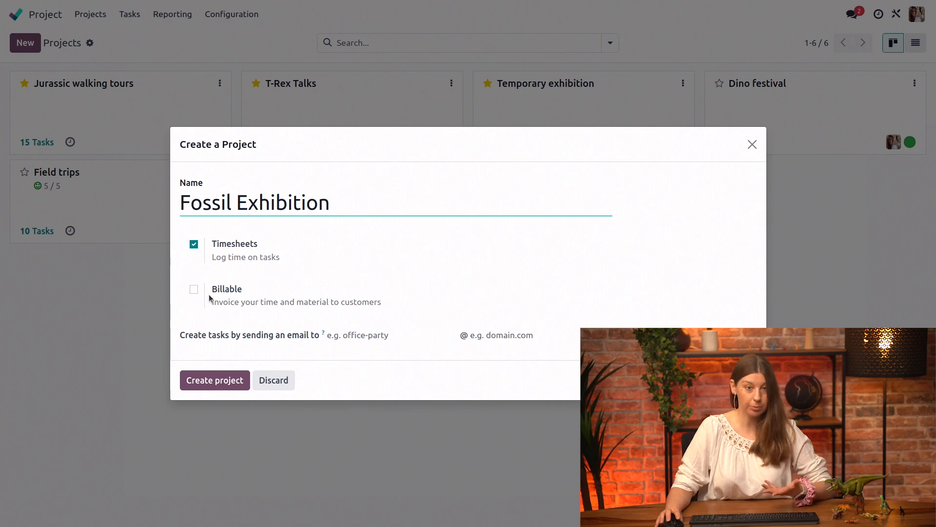
# - Create the Fossil Exhibition project with Timesheets enabled and add a first task stage named Ideas
pyautogui.click(239, 381)
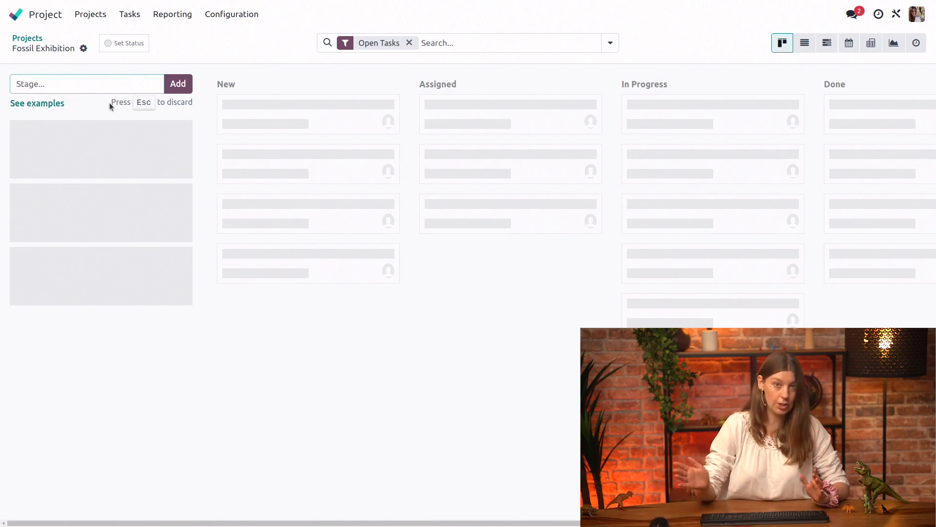
pyautogui.write('Ideea')
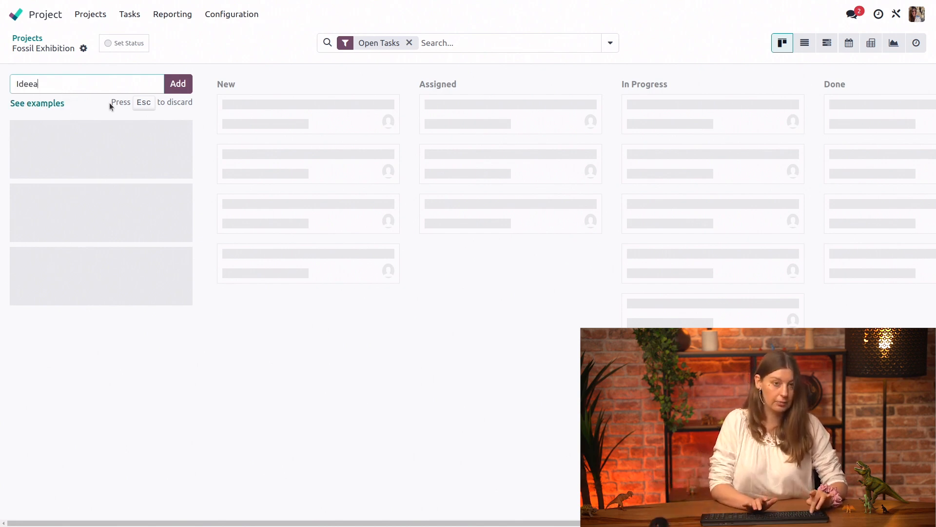
pyautogui.press('BackSpace')
pyautogui.press('BackSpace')
pyautogui.press('BackSpace')
pyautogui.write('eas')
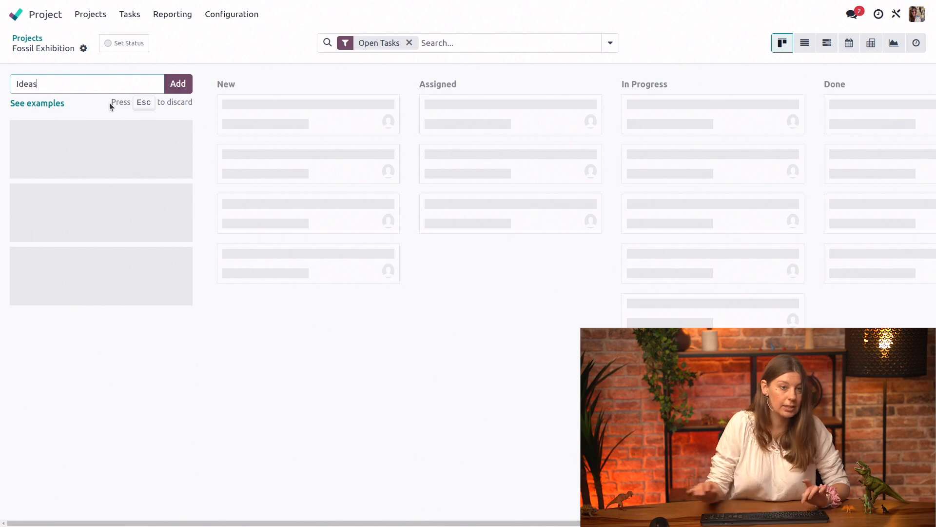
pyautogui.click(184, 88)
# - Add two more stages named Assigned and Ongoing to the Fossil Exhibition project
pyautogui.click(252, 84)
pyautogui.write('Assigned')
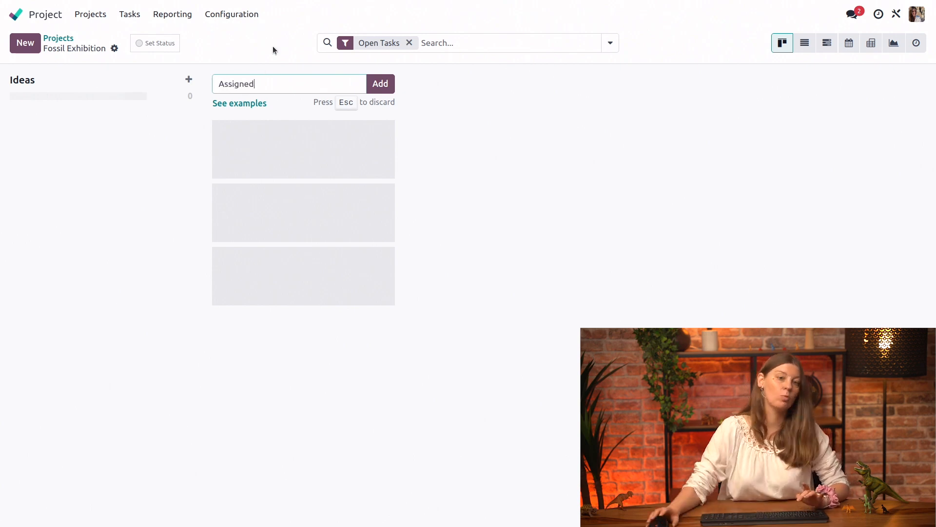
pyautogui.click(380, 84)
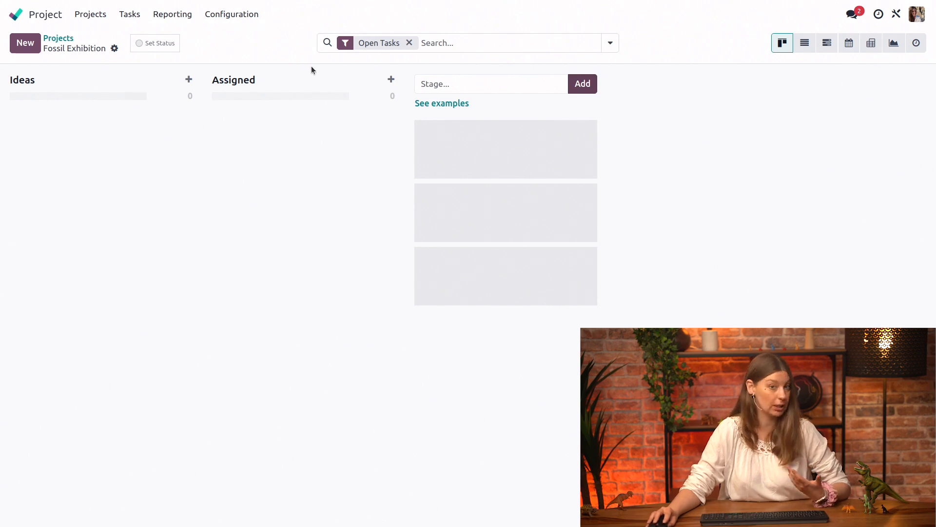
pyautogui.click(482, 82)
pyautogui.write('Ongoing')
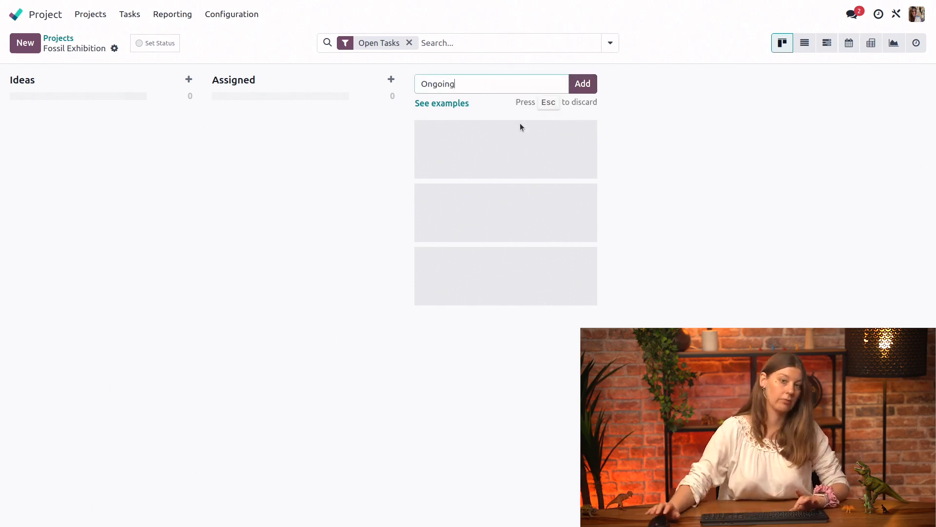
pyautogui.press('Return')
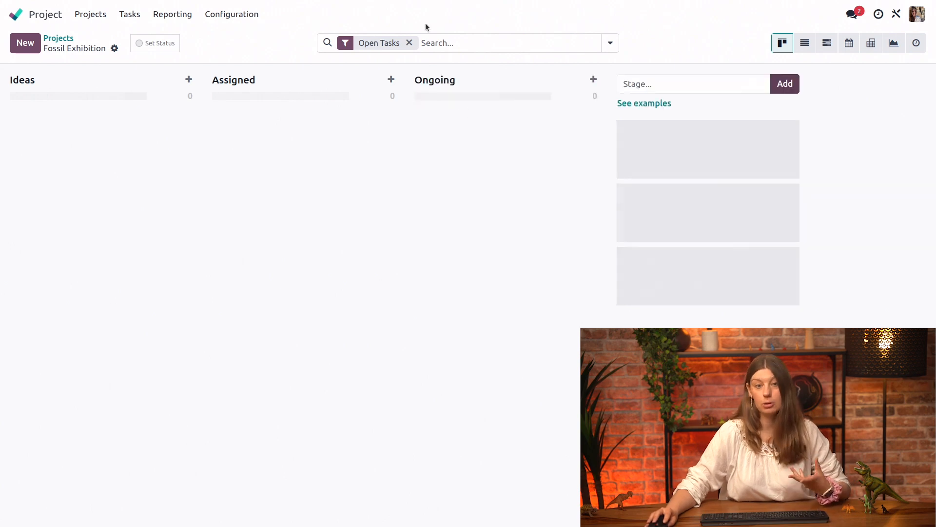
# - Add a fourth stage named Review and finish adding stages to the project
pyautogui.click(639, 81)
pyautogui.write('Review')
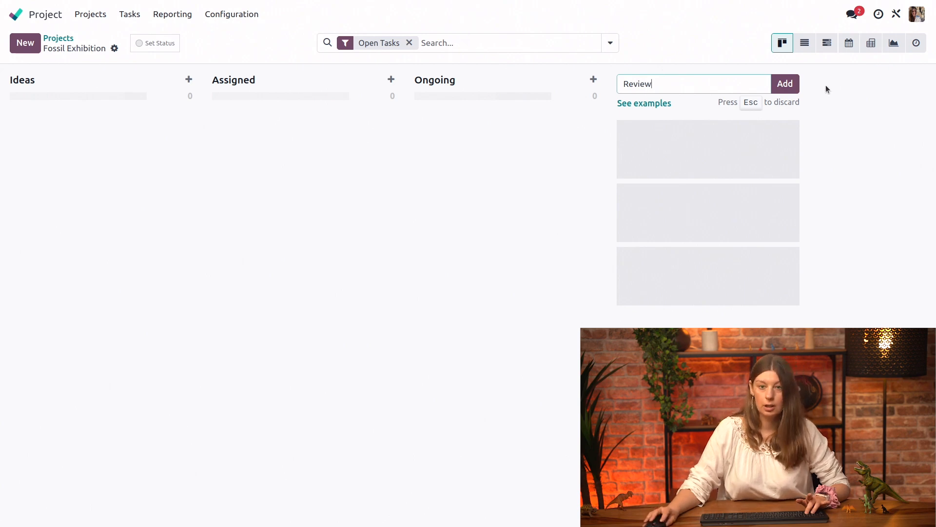
pyautogui.click(784, 82)
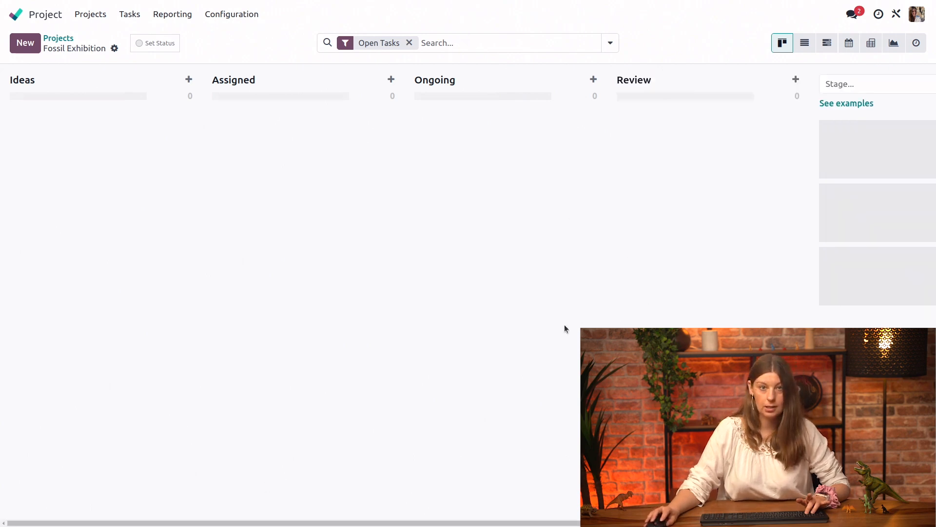
pyautogui.click(564, 323)
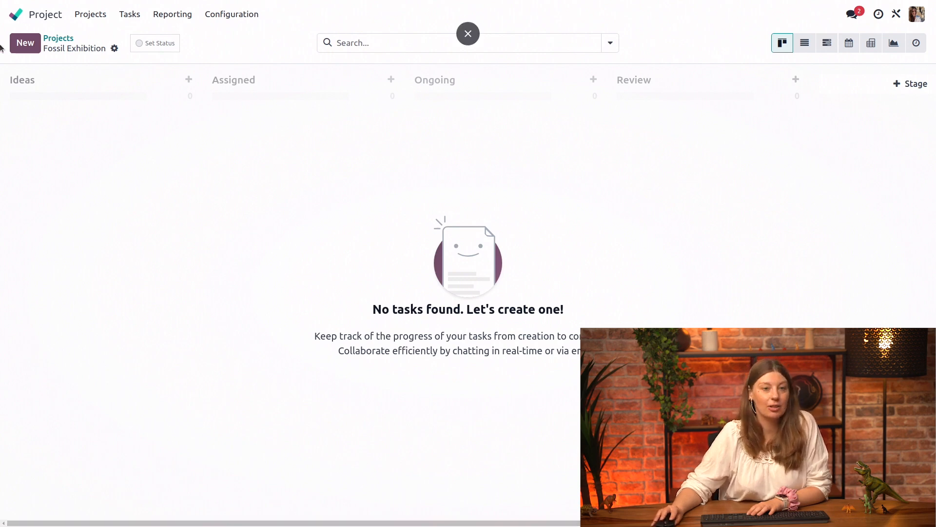
# - Create a task titled "Find a consultant" in the Ideas stage, assigned to the third suggested team member
pyautogui.click(25, 42)
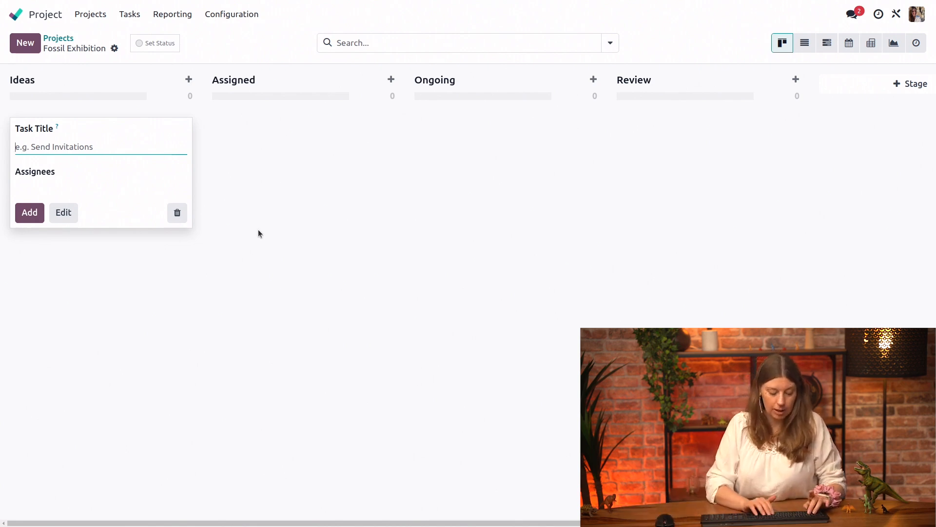
pyautogui.write('Find a consultant')
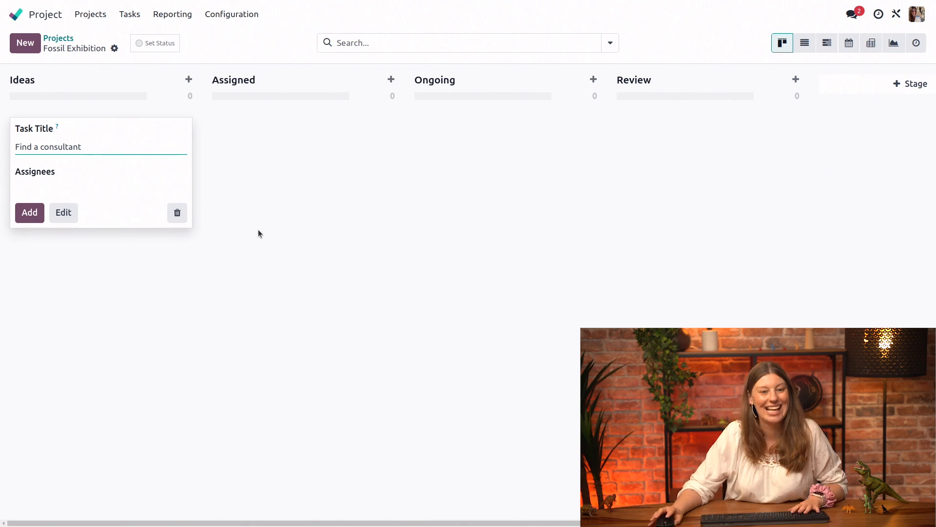
pyautogui.click(55, 178)
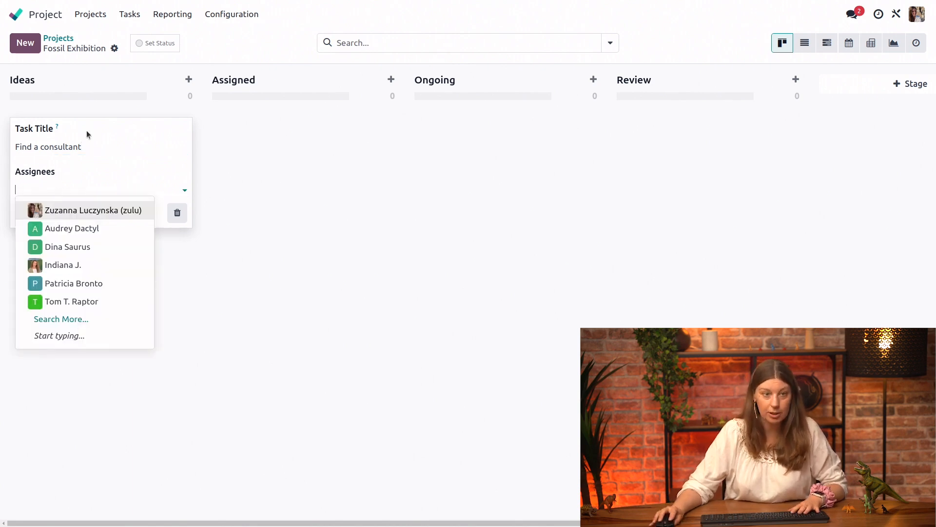
pyautogui.click(129, 248)
pyautogui.click(27, 220)
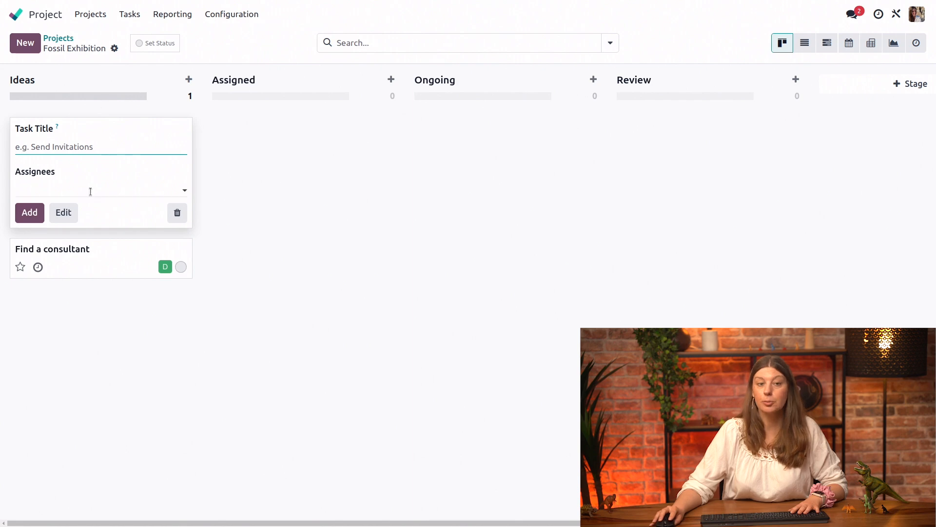
pyautogui.click(245, 252)
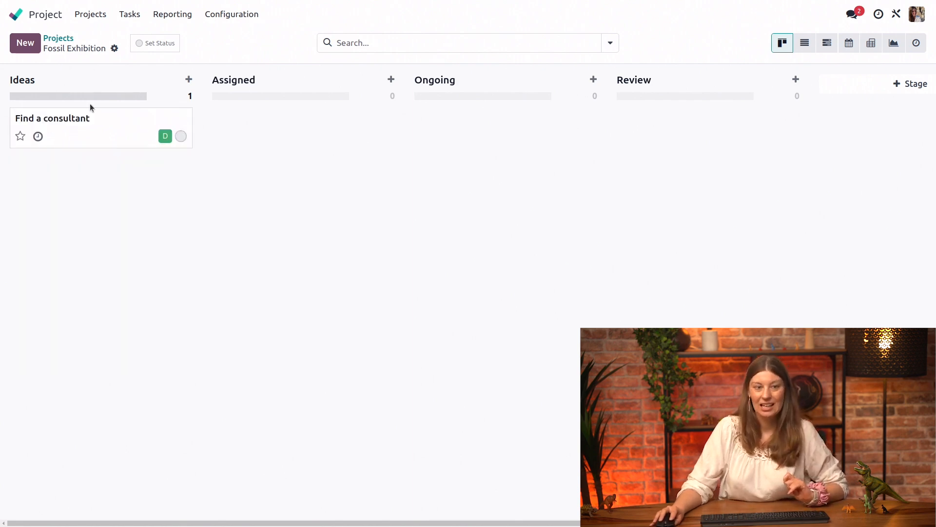
# - View the "Find a consultant" task's form, return to the board and move the task through Assigned to Ongoing
pyautogui.click(85, 129)
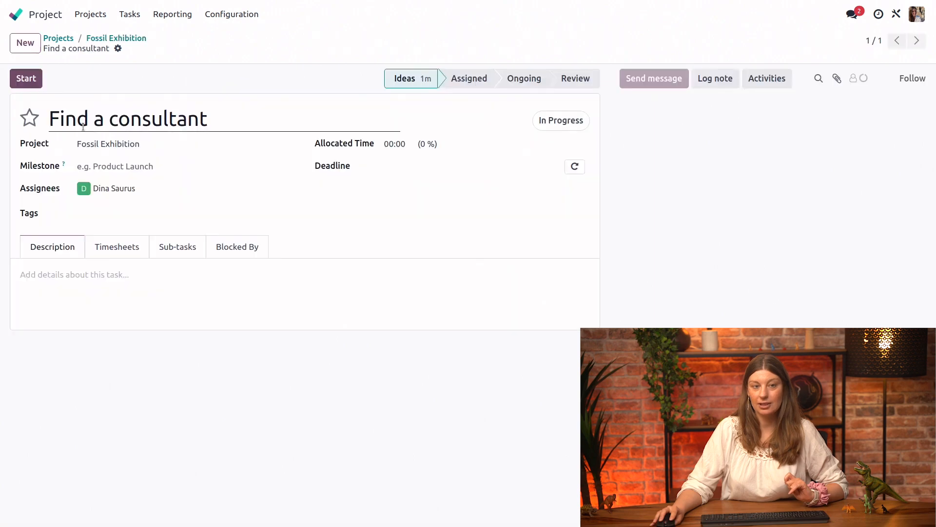
pyautogui.click(98, 38)
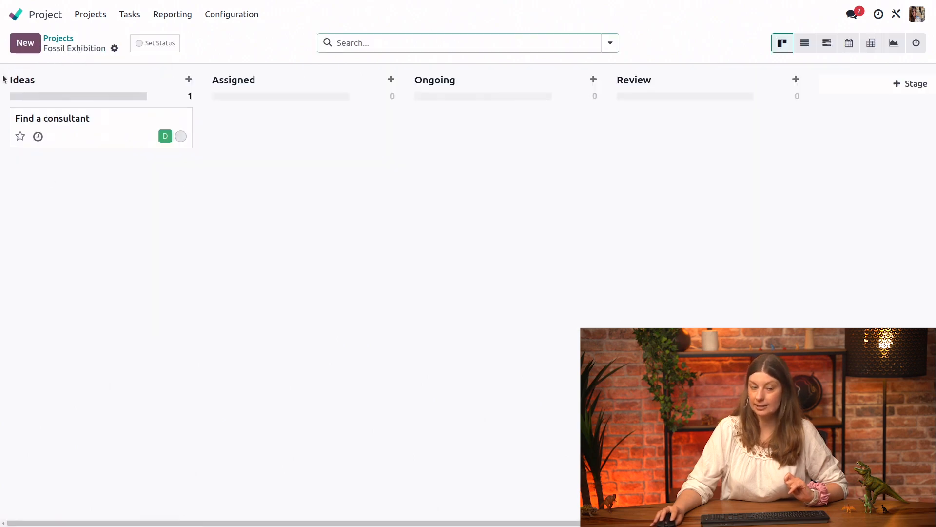
pyautogui.moveTo(85, 138); pyautogui.dragTo(291, 140)
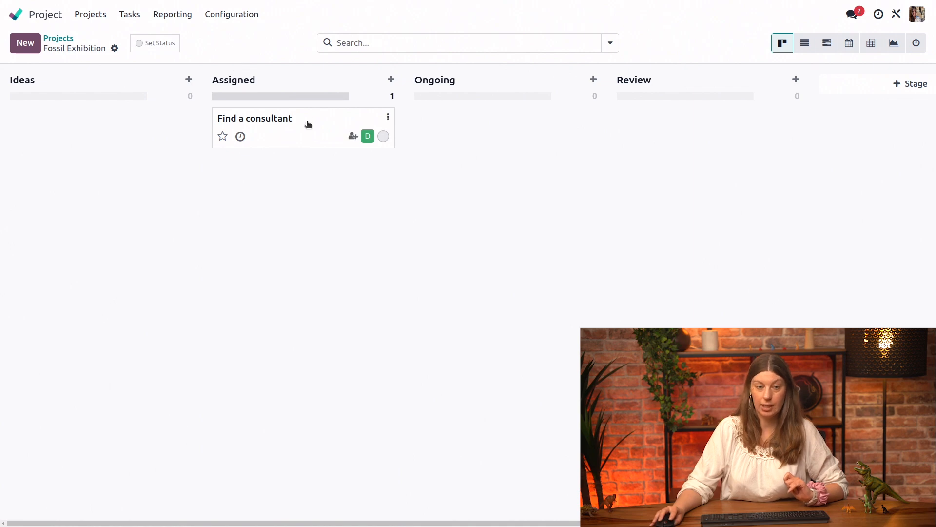
pyautogui.moveTo(308, 115); pyautogui.dragTo(510, 113)
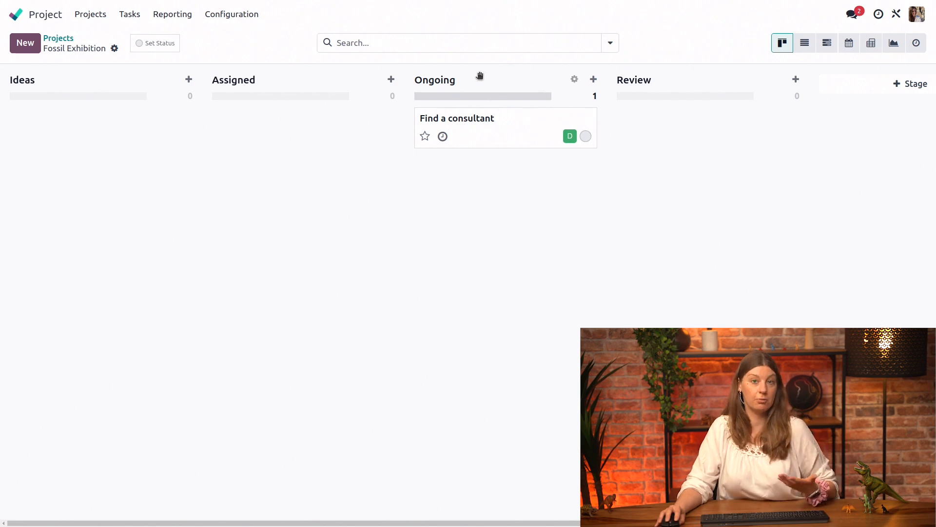
# - Mark the "Find a consultant" task as high priority and colour its card dark purple
pyautogui.click(424, 137)
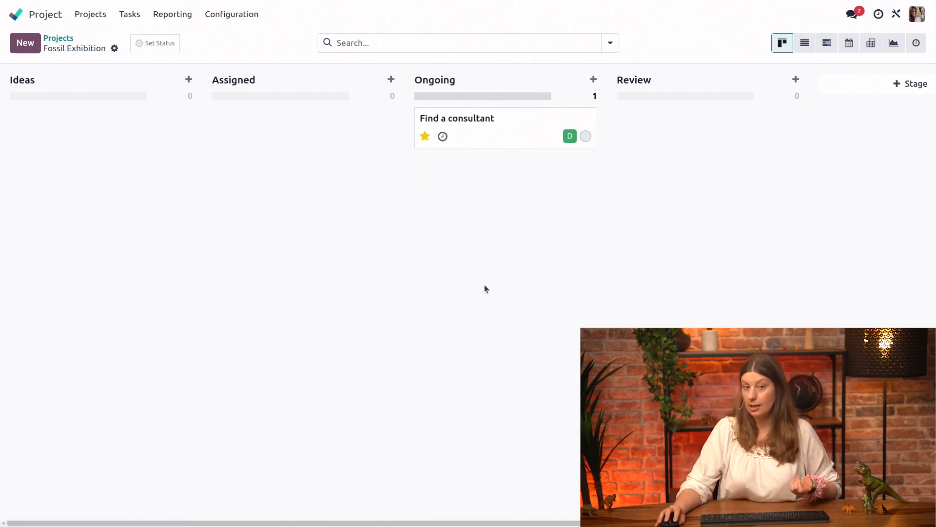
pyautogui.click(443, 137)
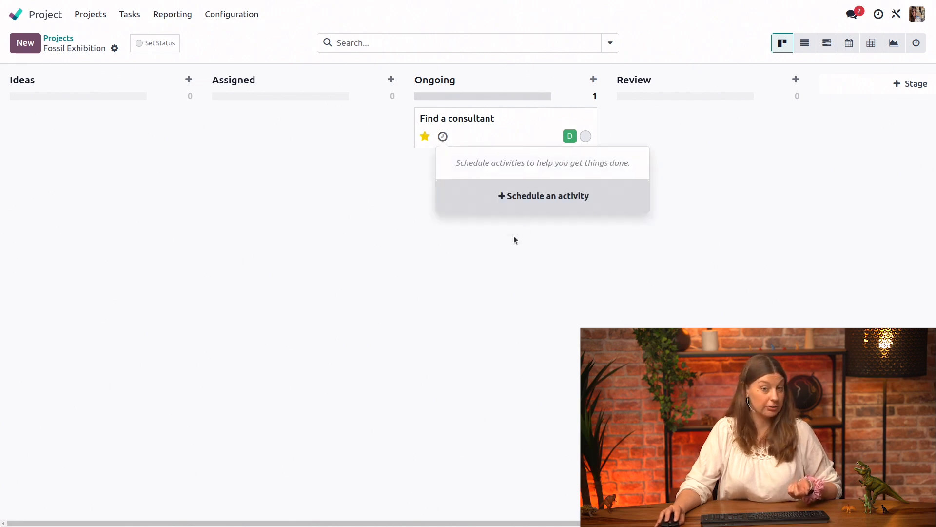
pyautogui.click(505, 260)
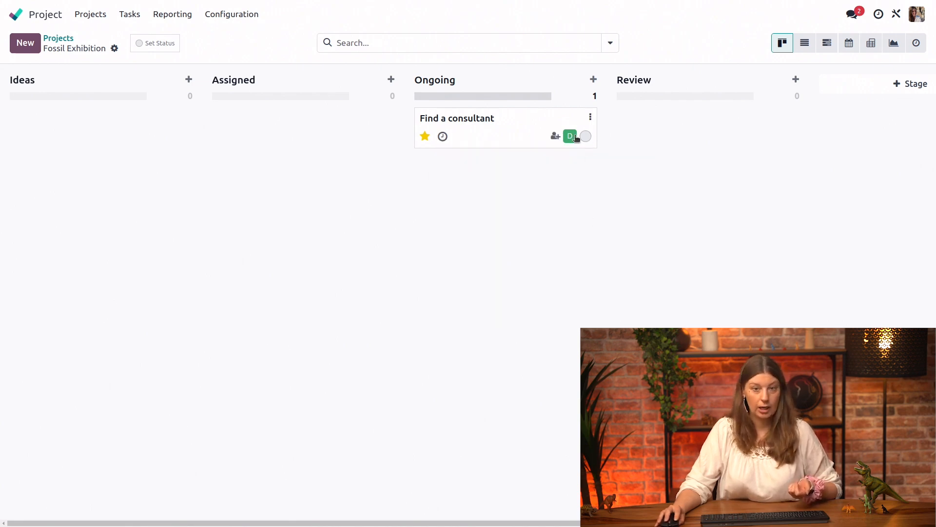
pyautogui.click(590, 120)
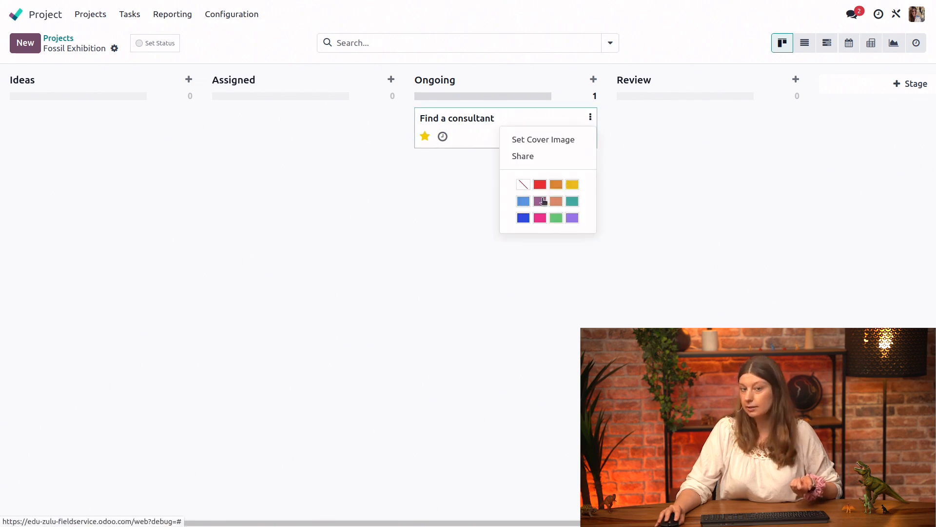
pyautogui.click(545, 201)
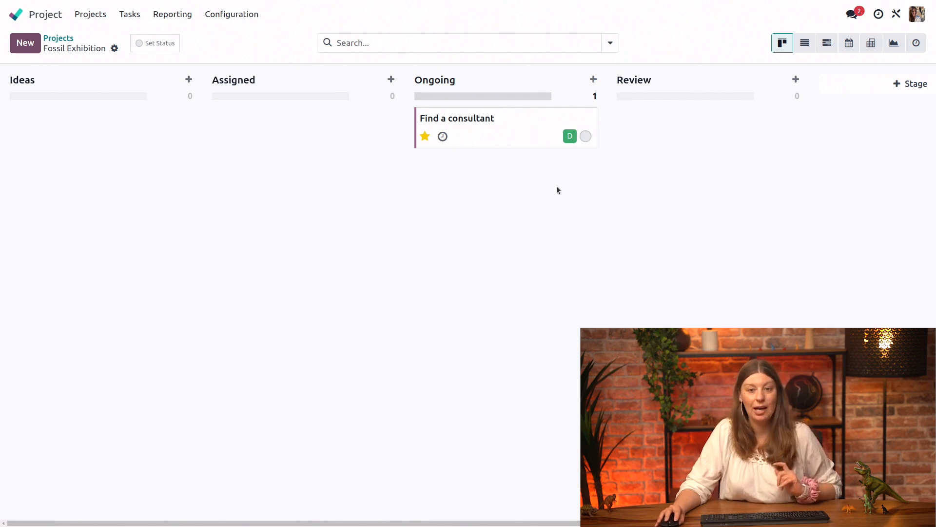
# - Insert a checklist in the "Find a consultant" task's description with the first item "Select top 3 constultants"
pyautogui.click(514, 129)
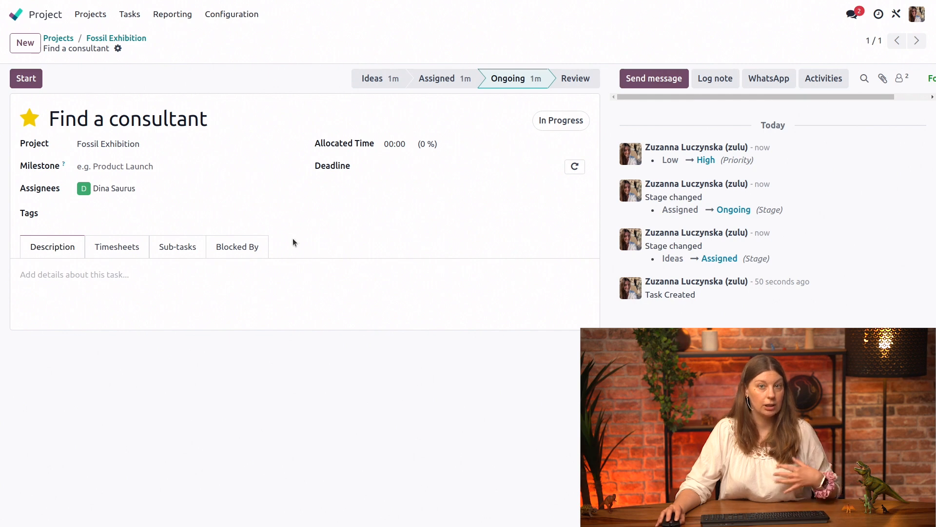
pyautogui.click(108, 274)
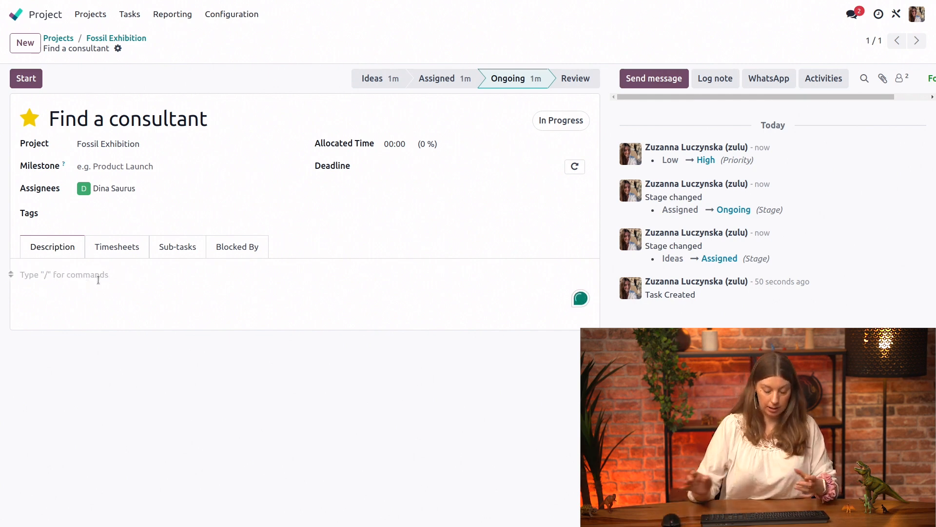
pyautogui.write('/check')
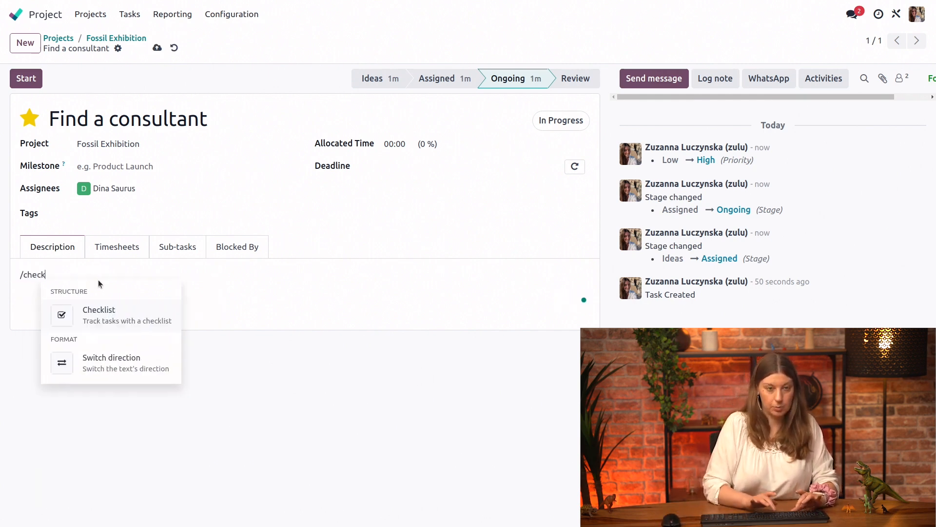
pyautogui.click(124, 300)
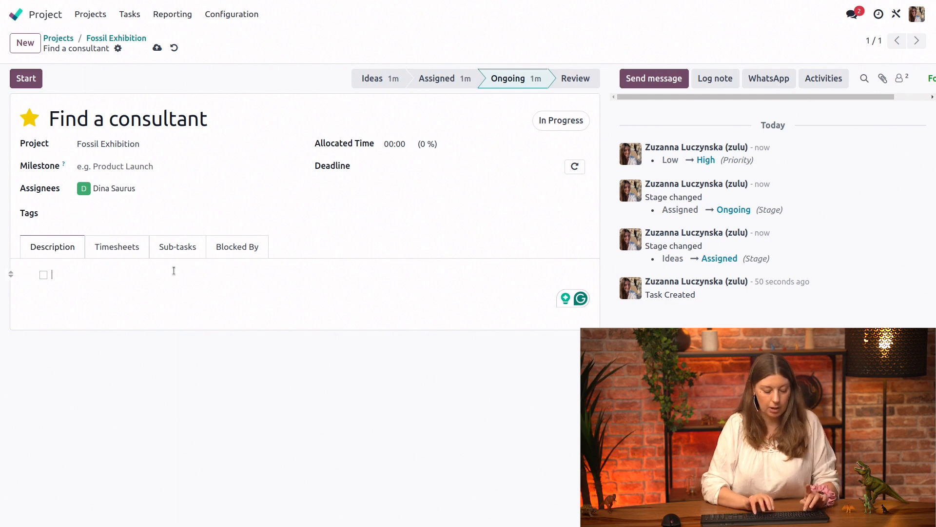
pyautogui.write('SEA')
pyautogui.press('BackSpace')
pyautogui.press('BackSpace')
pyautogui.write('elect top')
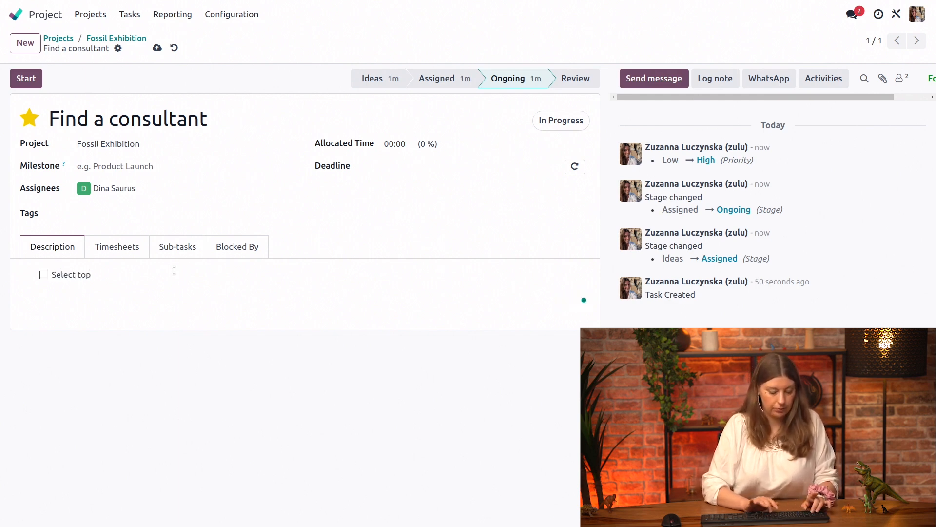
pyautogui.write(' 3 constultants')
pyautogui.press('Return')
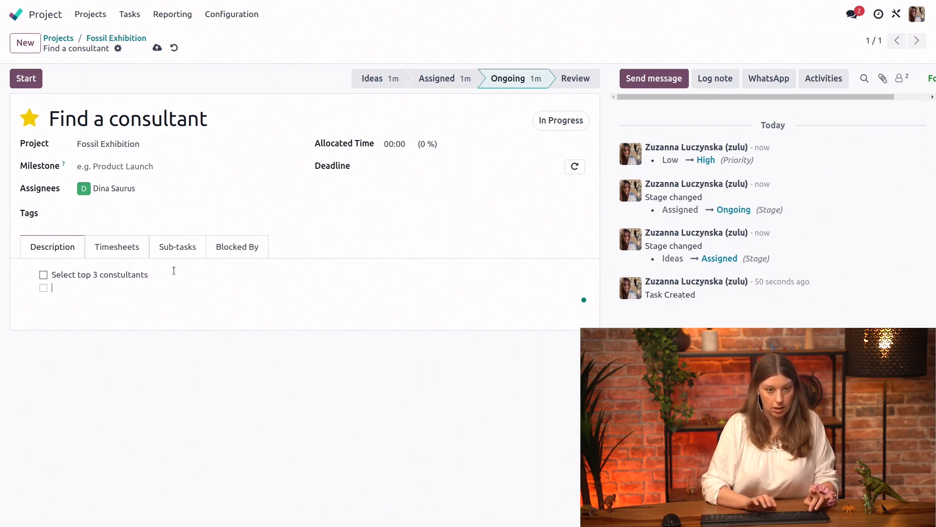
# - Add the checklist items "Call them" and "Ask for rates" to the task description
pyautogui.write('Call them')
pyautogui.press('Return')
pyautogui.write('Ask for rates')
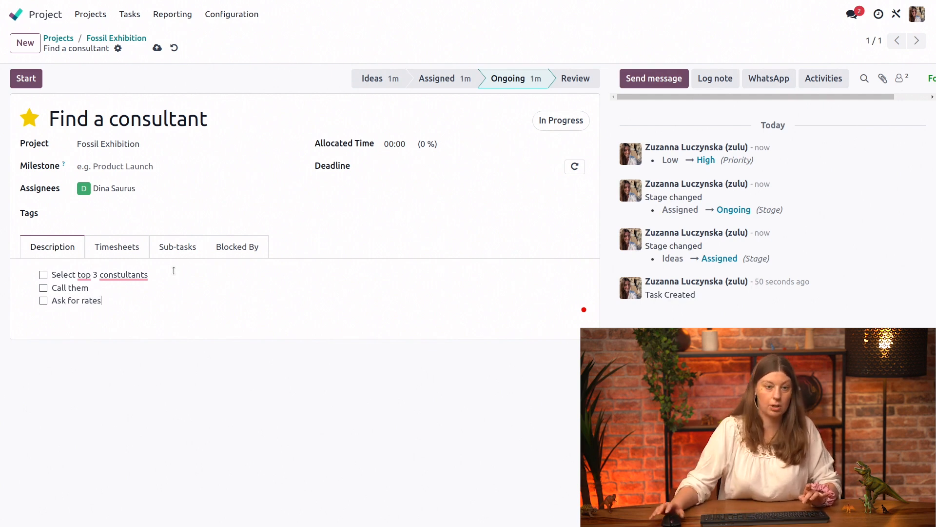
# - Tag the task as Urgent and correct the misspelled word in the first checklist item to "consultants"
pyautogui.click(142, 274)
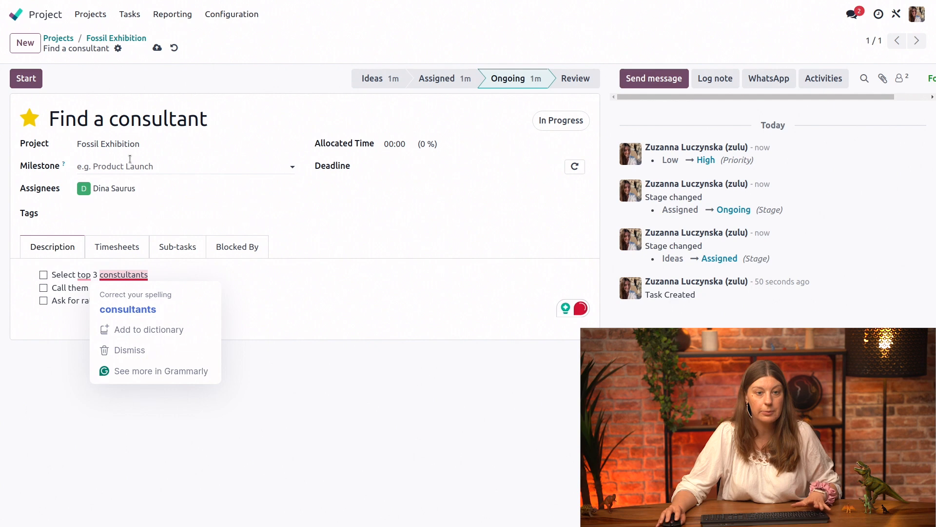
pyautogui.click(106, 207)
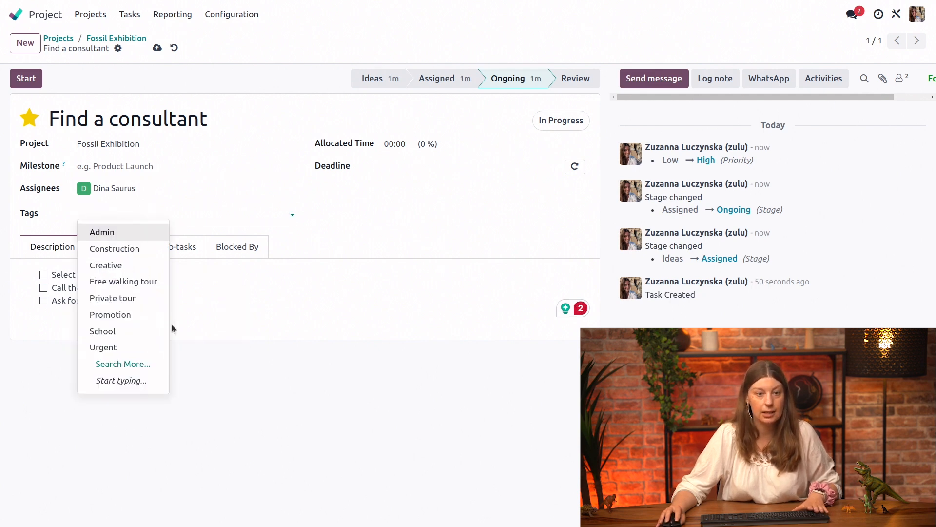
pyautogui.click(119, 353)
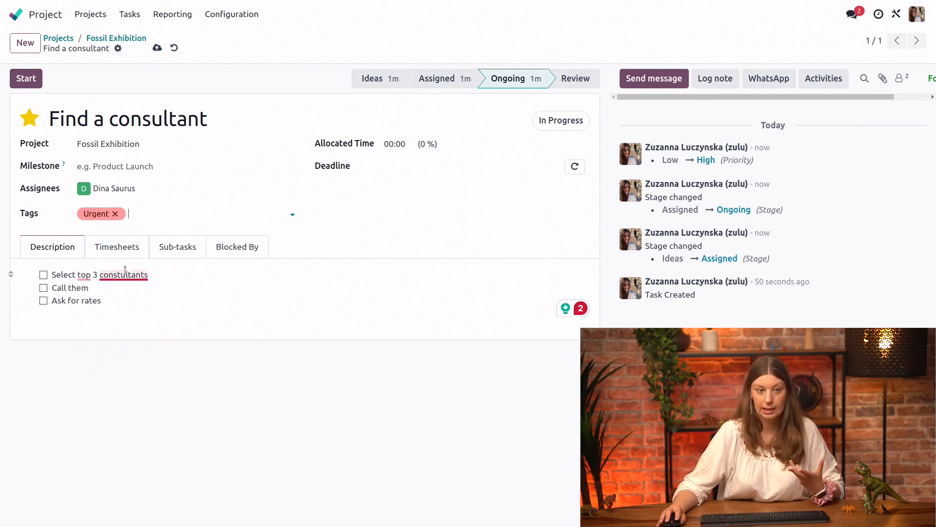
pyautogui.moveTo(125, 273)
pyautogui.click(128, 310)
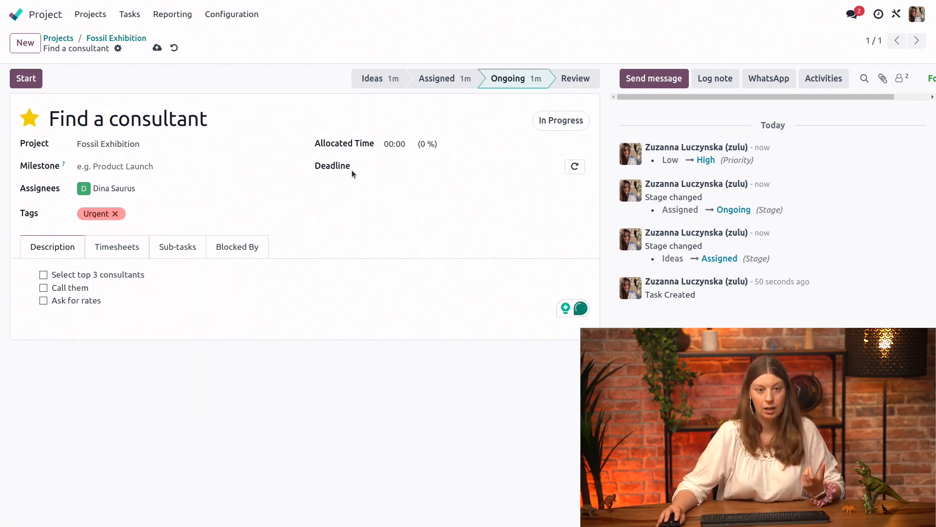
# - Set the task's allocated time to 6 hours and its deadline to 05/24/2024 10:00:00
pyautogui.click(405, 146)
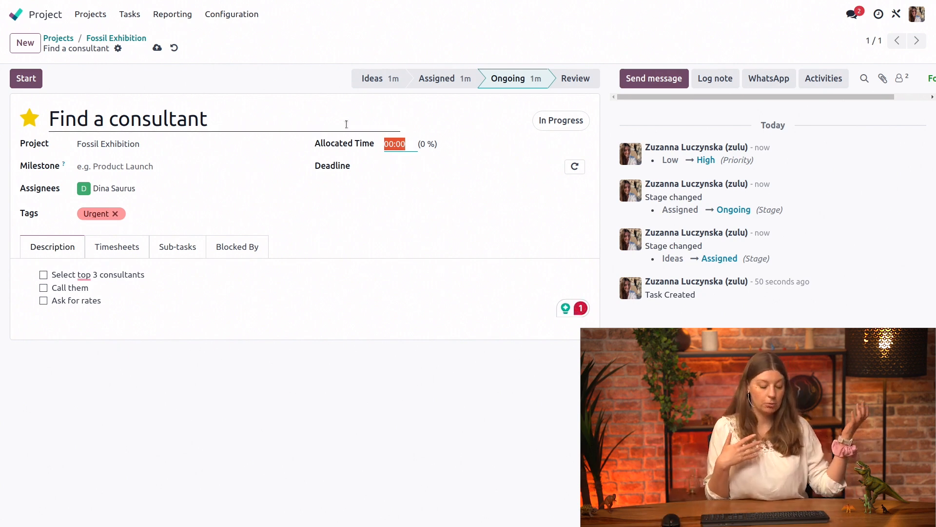
pyautogui.write('6')
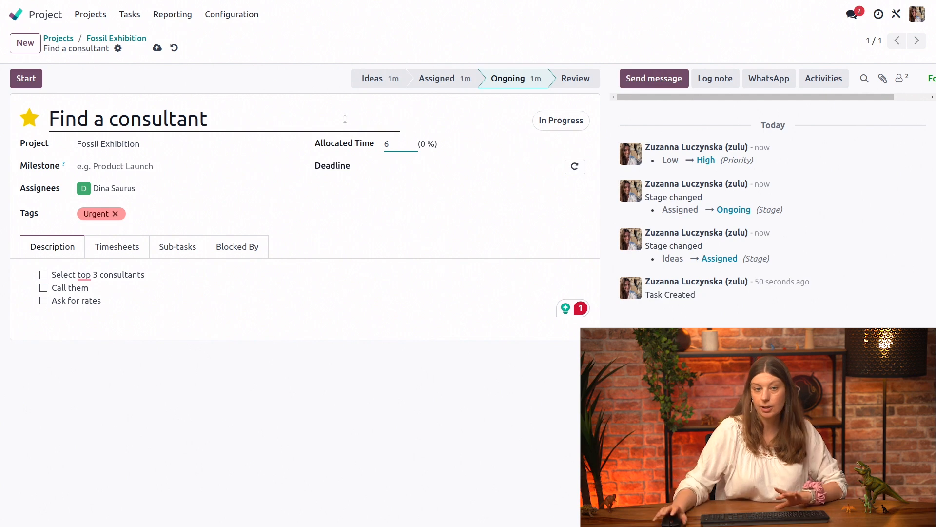
pyautogui.click(490, 230)
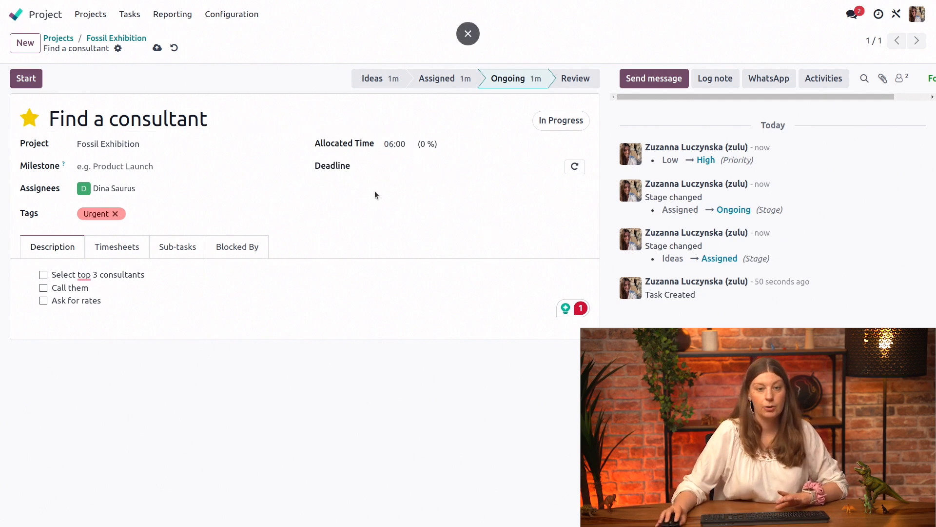
pyautogui.click(493, 169)
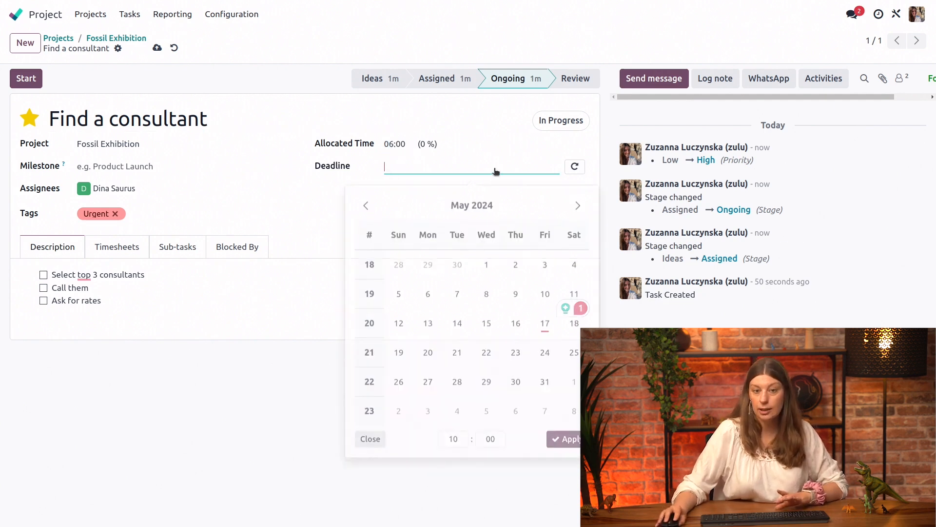
pyautogui.click(544, 347)
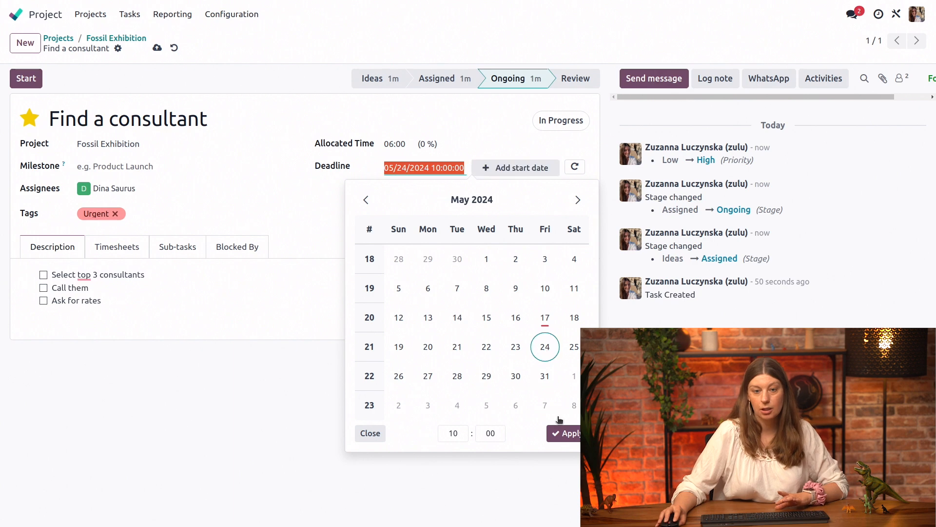
pyautogui.click(568, 434)
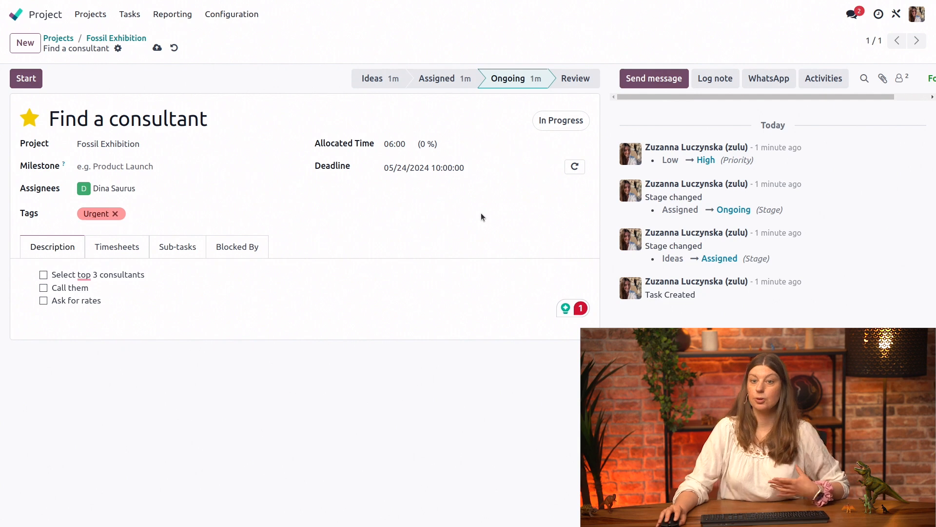
# - Schedule a Call activity on the task, entering a summary that names the professor to call
pyautogui.click(829, 79)
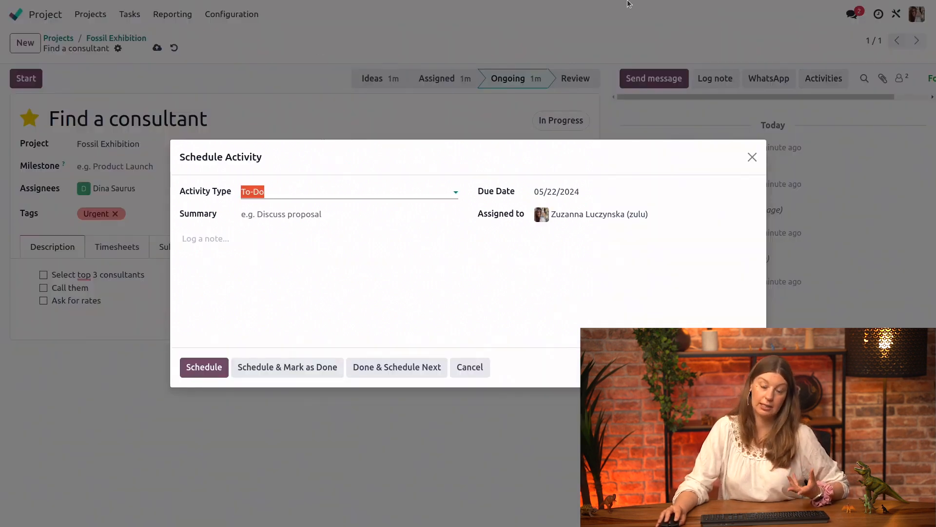
pyautogui.click(363, 203)
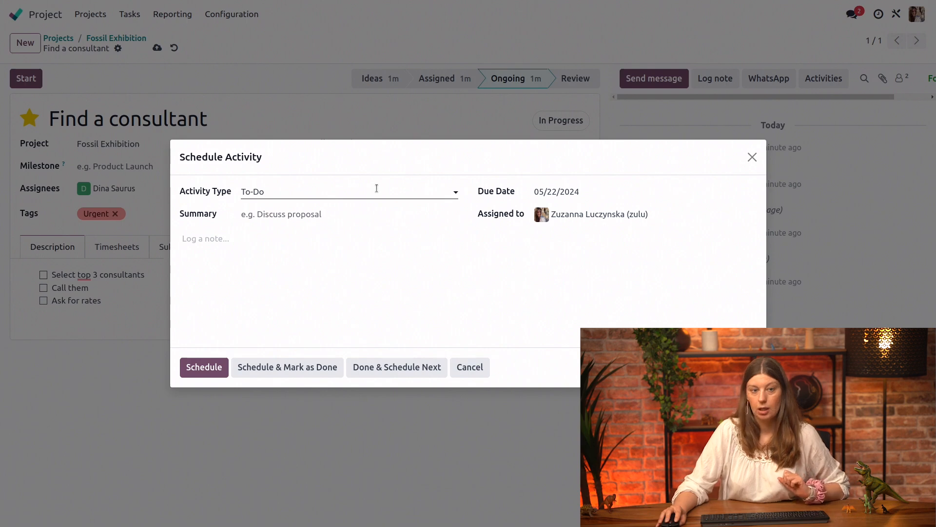
pyautogui.click(376, 188)
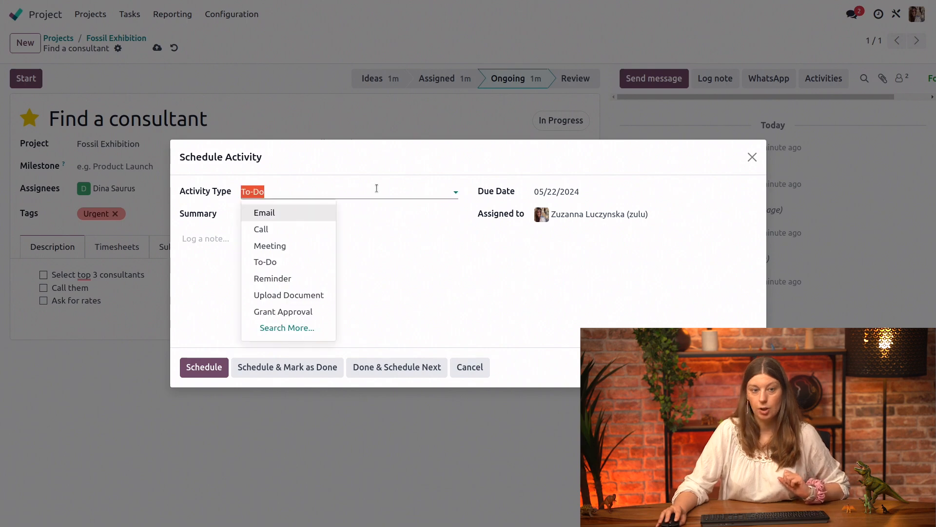
pyautogui.click(276, 229)
pyautogui.click(273, 211)
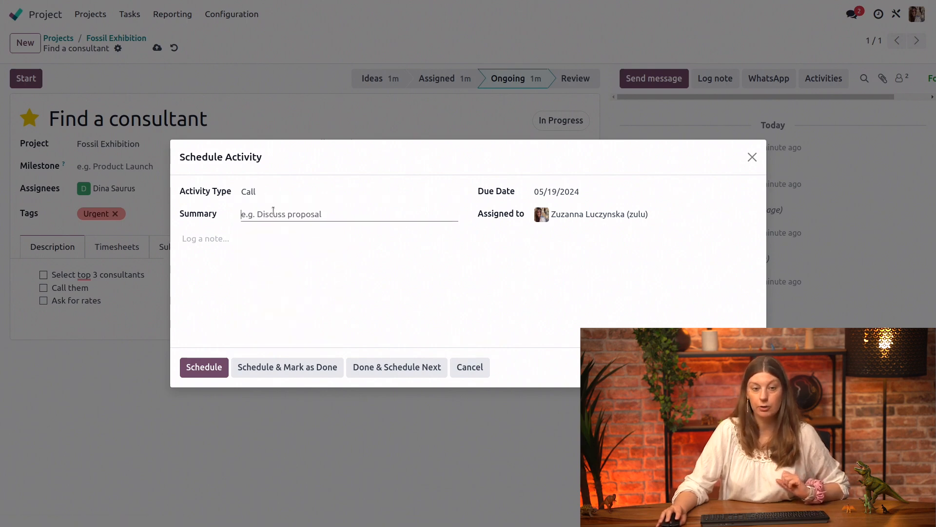
pyautogui.write('Call professor')
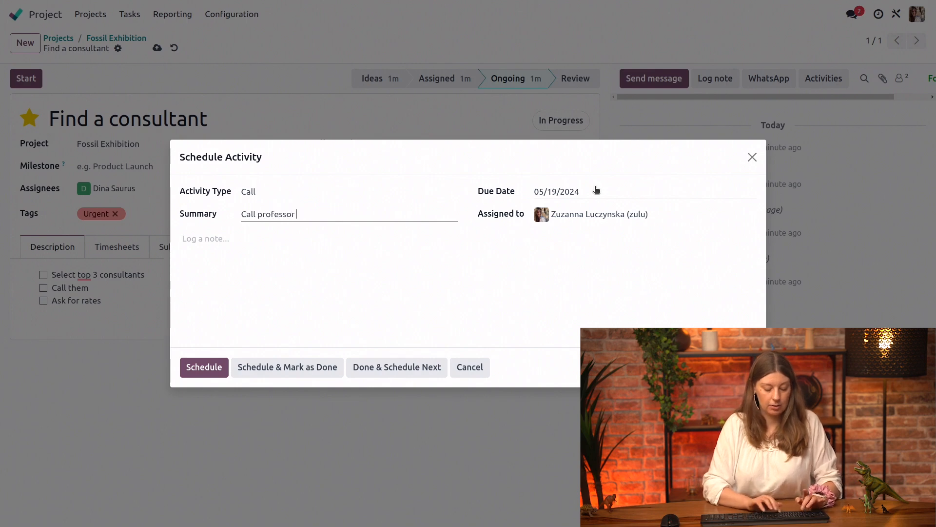
pyautogui.write(' FP Diggs')
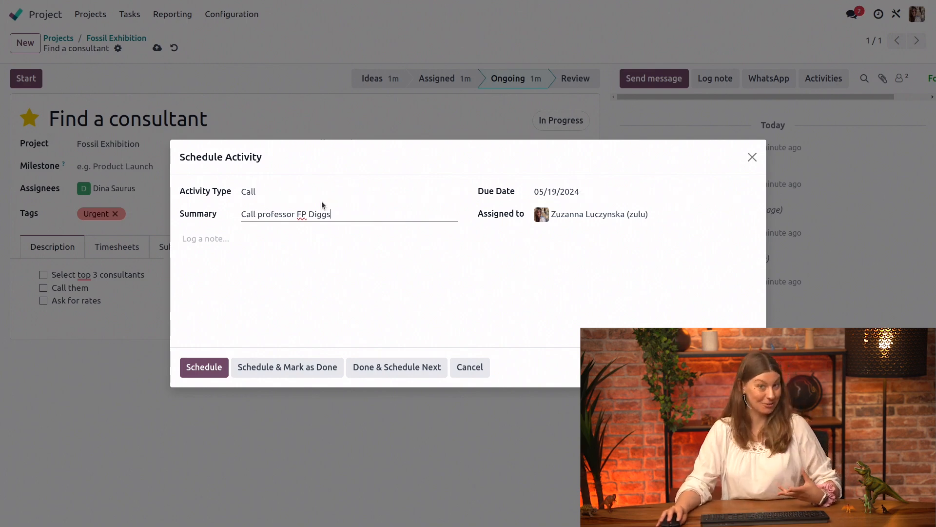
pyautogui.click(213, 367)
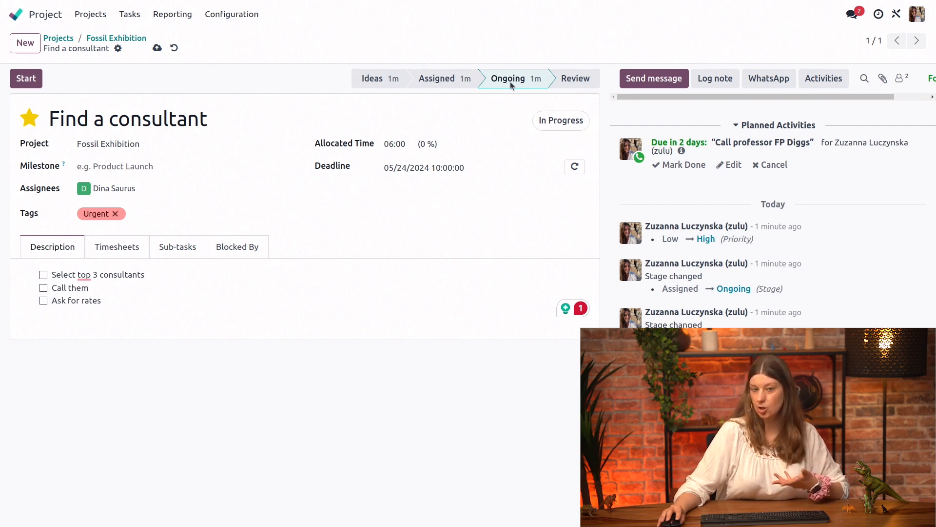
# - Set the "Find a consultant" task's status to Changes Requested and return to the Fossil Exhibition board
pyautogui.click(557, 118)
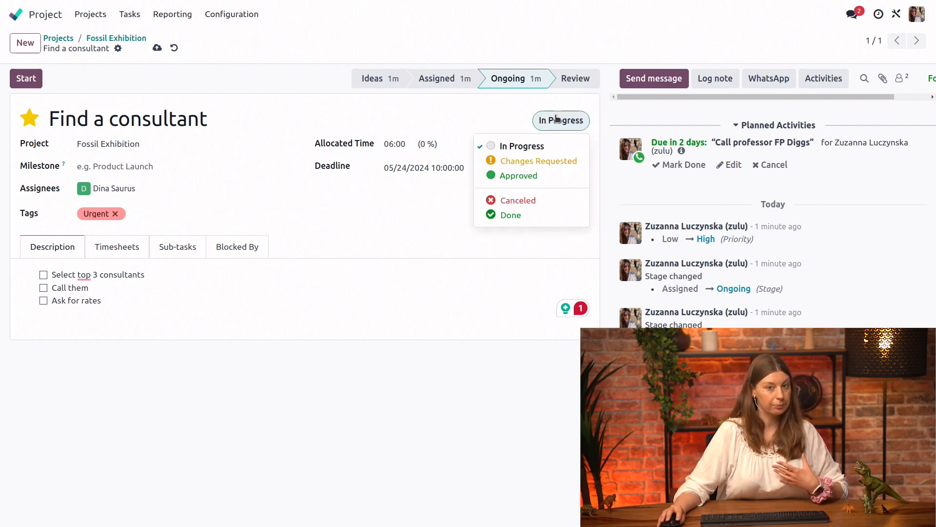
pyautogui.click(559, 164)
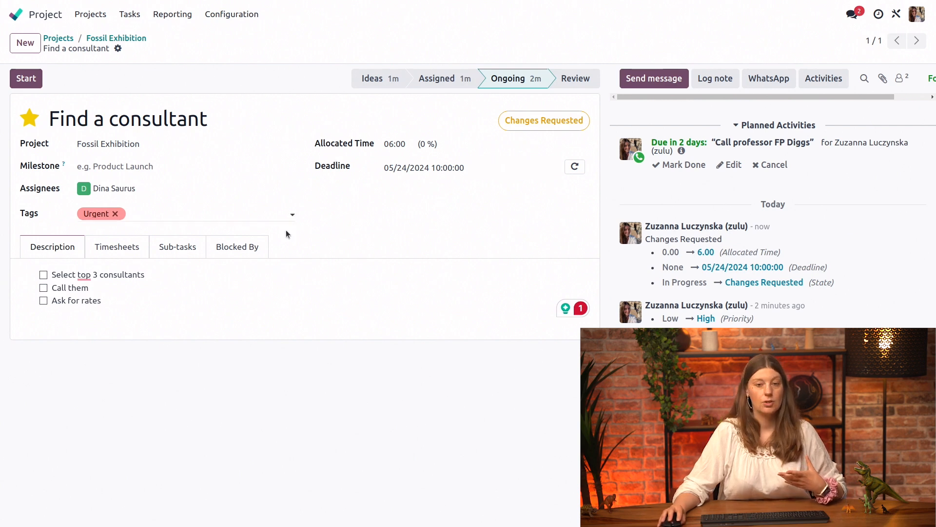
pyautogui.click(550, 122)
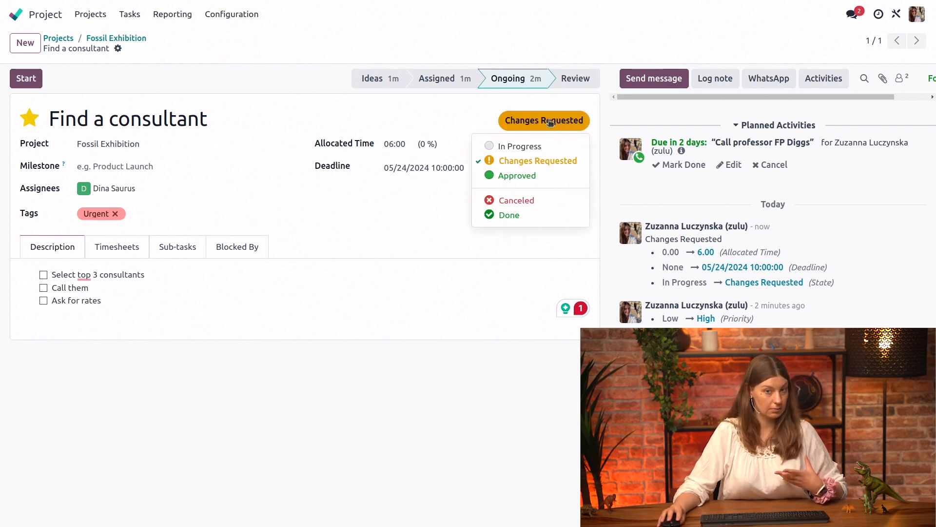
pyautogui.click(550, 122)
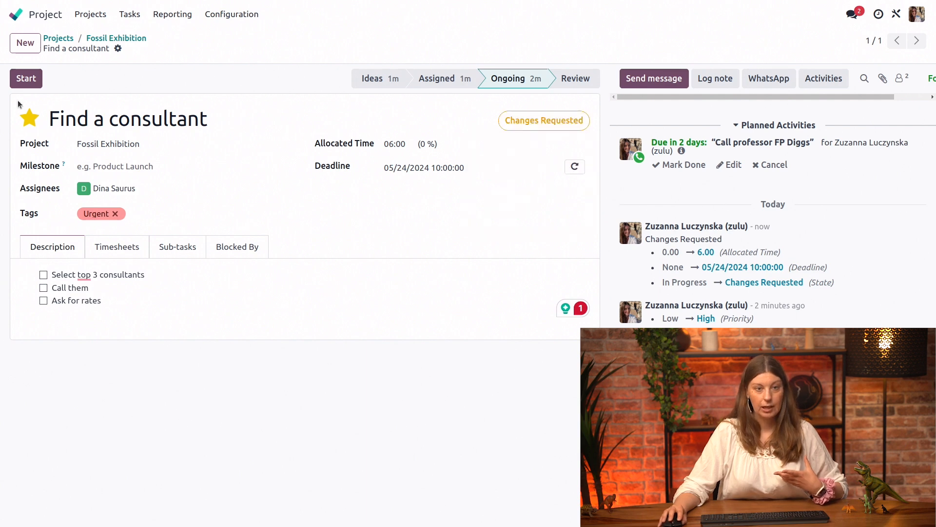
pyautogui.click(141, 41)
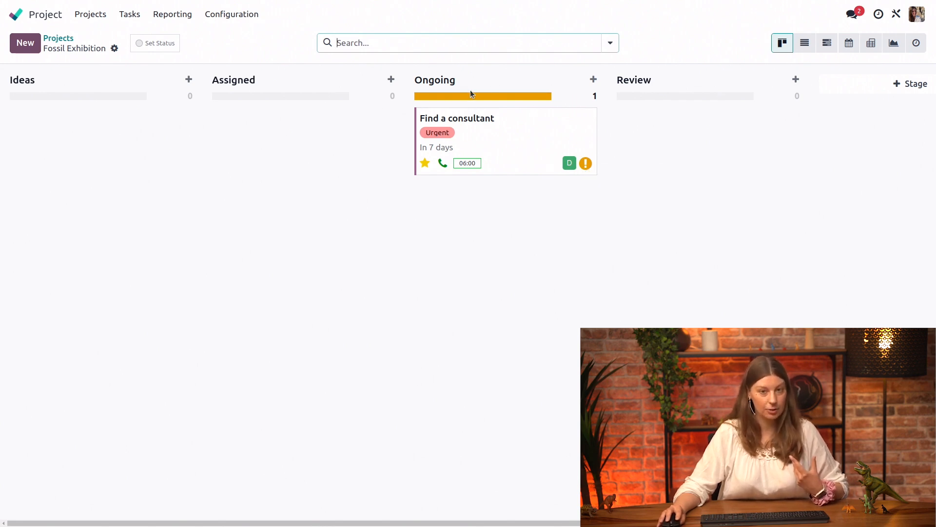
# - Mark the "Find a consultant" card as Approved and move it from the Ongoing stage to Review
pyautogui.moveTo(469, 99)
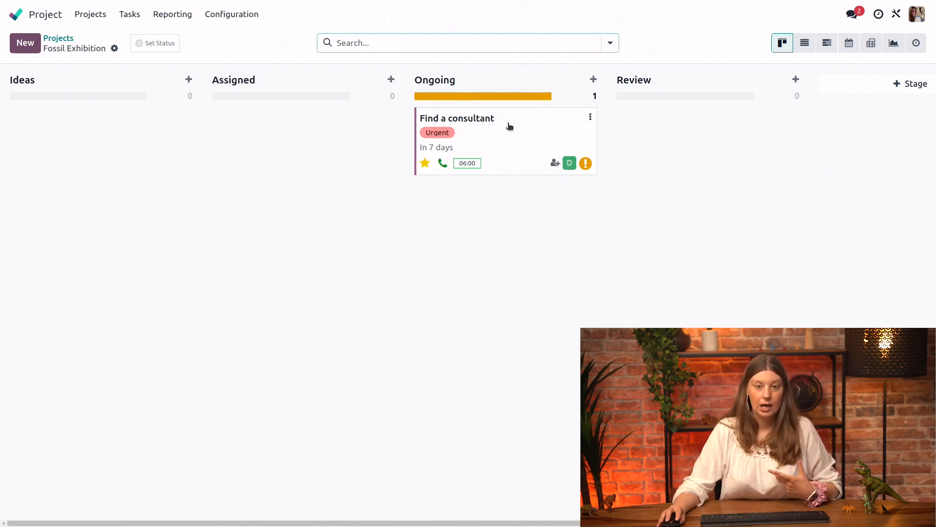
pyautogui.click(587, 166)
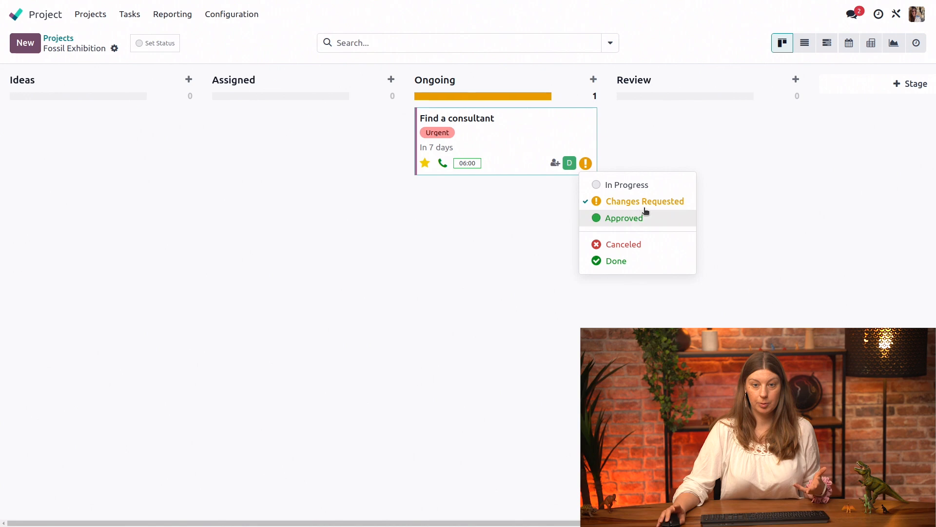
pyautogui.click(652, 228)
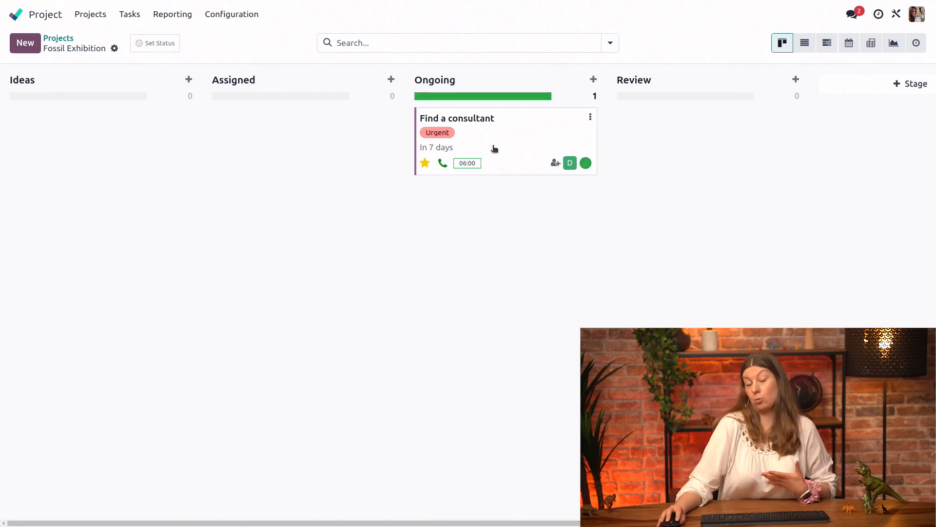
pyautogui.moveTo(508, 140); pyautogui.dragTo(707, 126)
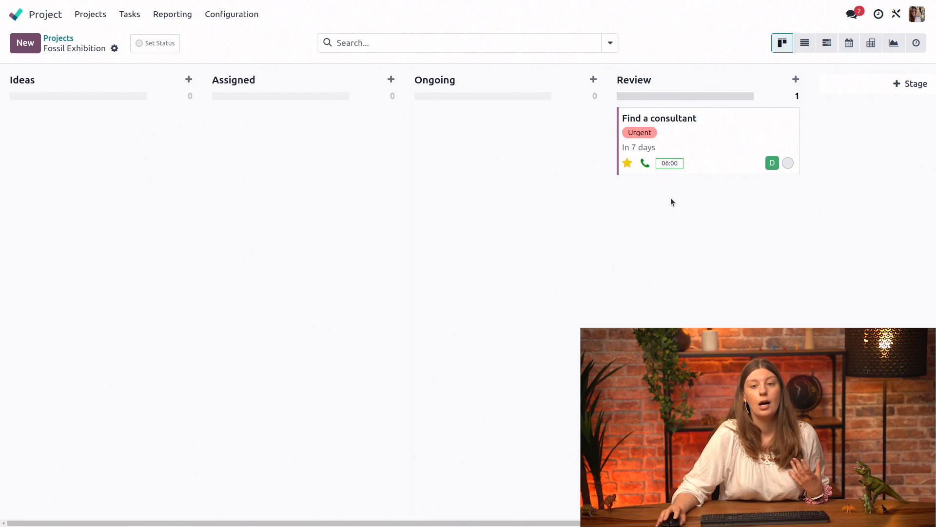
pyautogui.moveTo(794, 115)
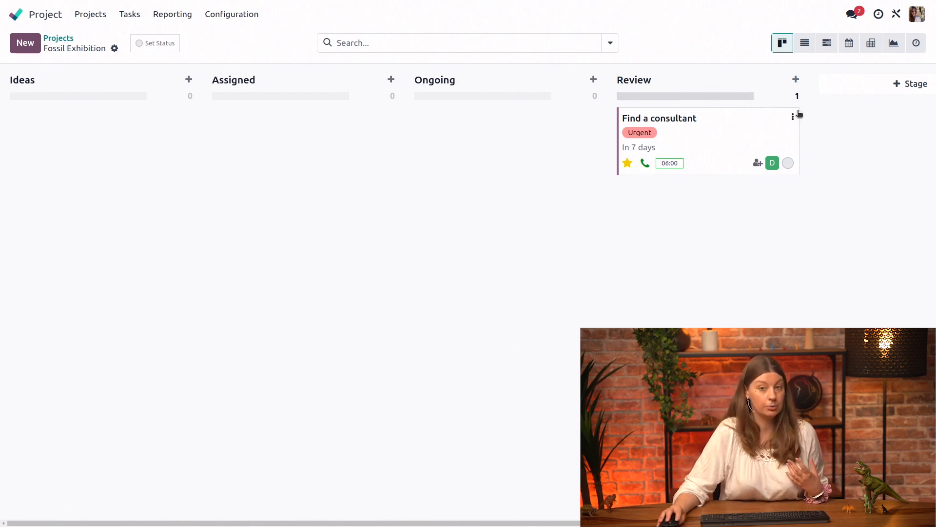
pyautogui.click(793, 117)
pyautogui.click(855, 161)
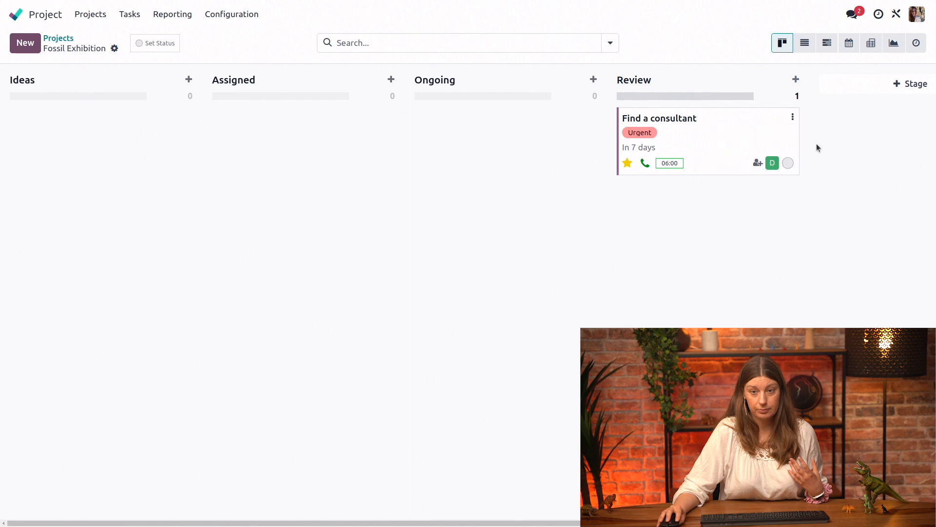
pyautogui.click(788, 163)
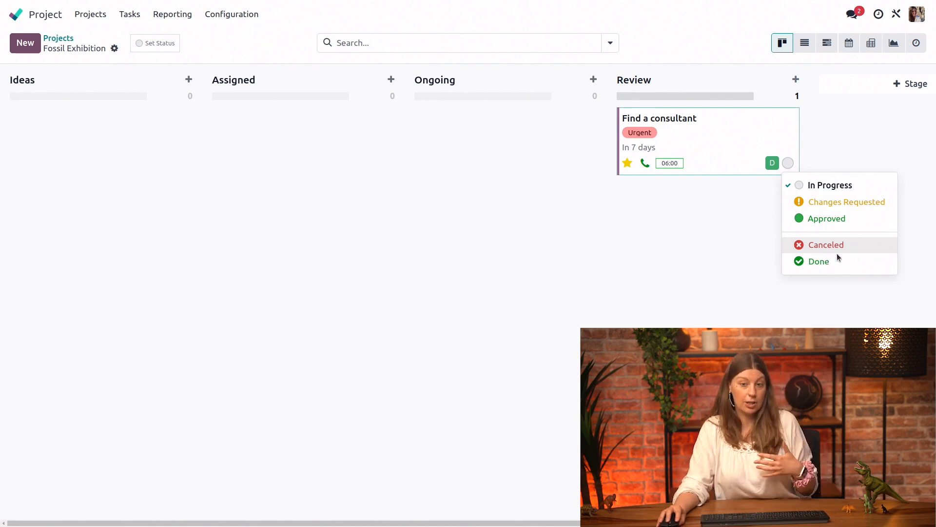
pyautogui.press('Escape')
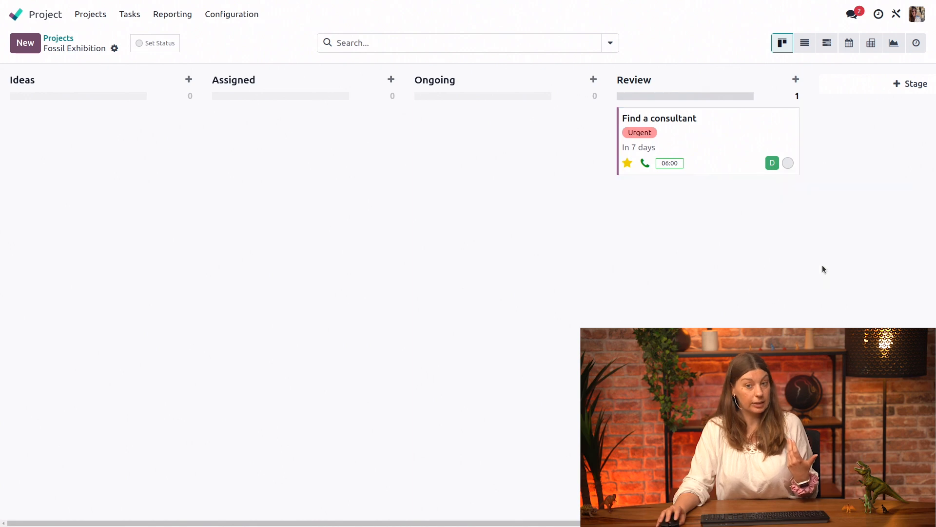
# - Open the "Find a consultant" task, set its status to Done, and go back to the Fossil Exhibition board
pyautogui.click(779, 134)
pyautogui.click(567, 121)
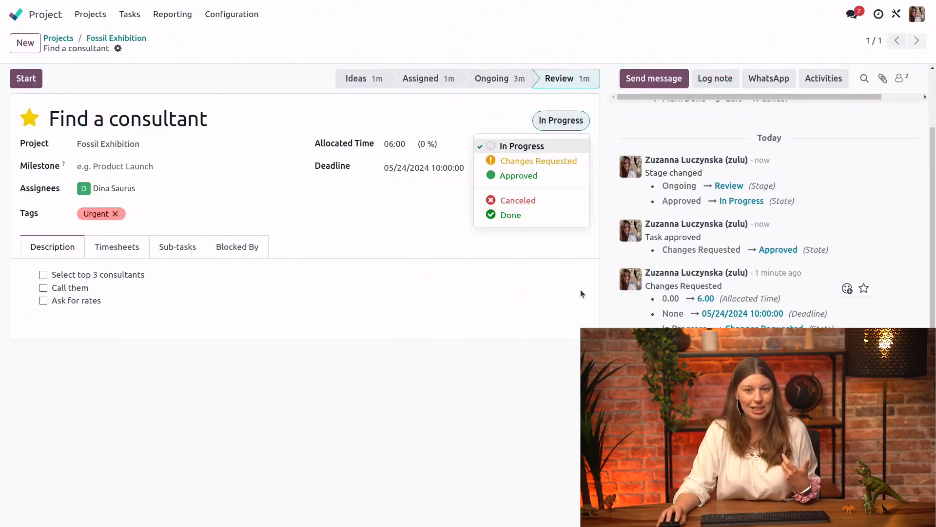
pyautogui.click(525, 223)
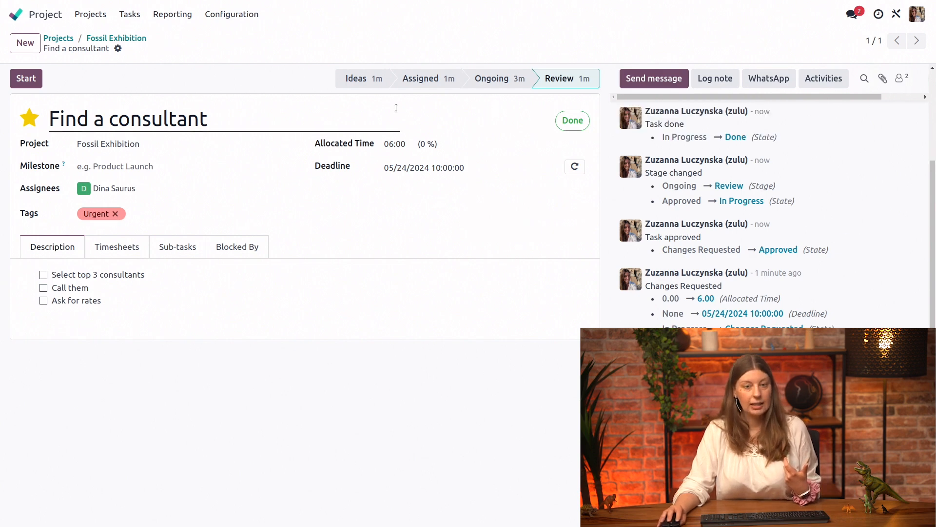
pyautogui.click(127, 42)
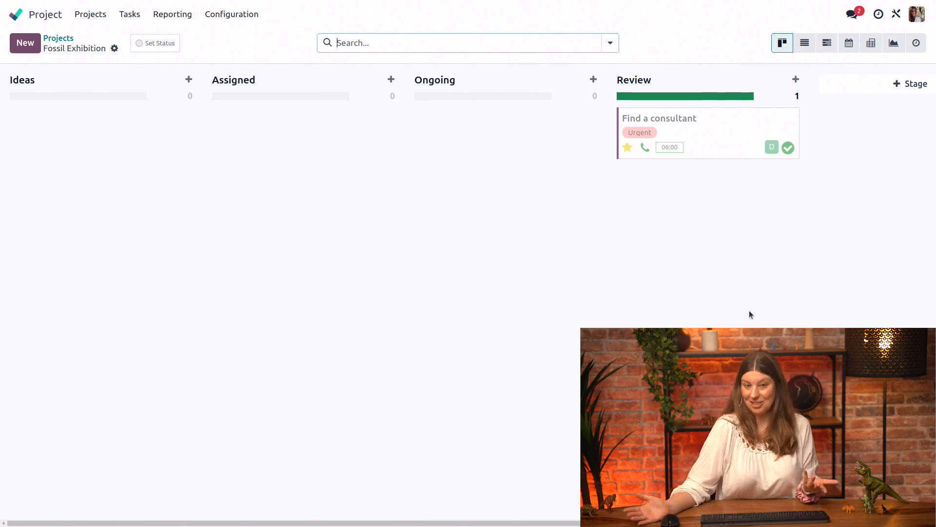
# - Fold the Review stage on the Fossil Exhibition board
pyautogui.moveTo(764, 121)
pyautogui.moveTo(775, 80)
pyautogui.click(776, 79)
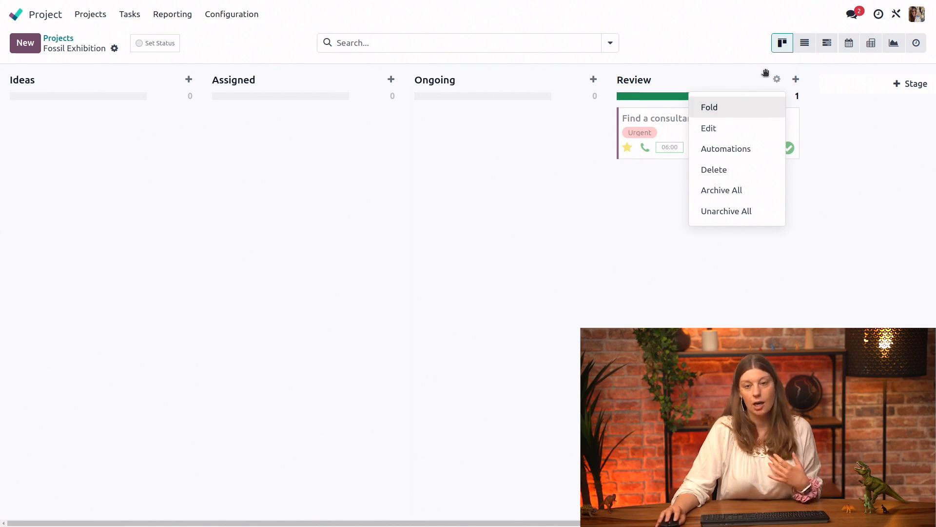
pyautogui.click(723, 114)
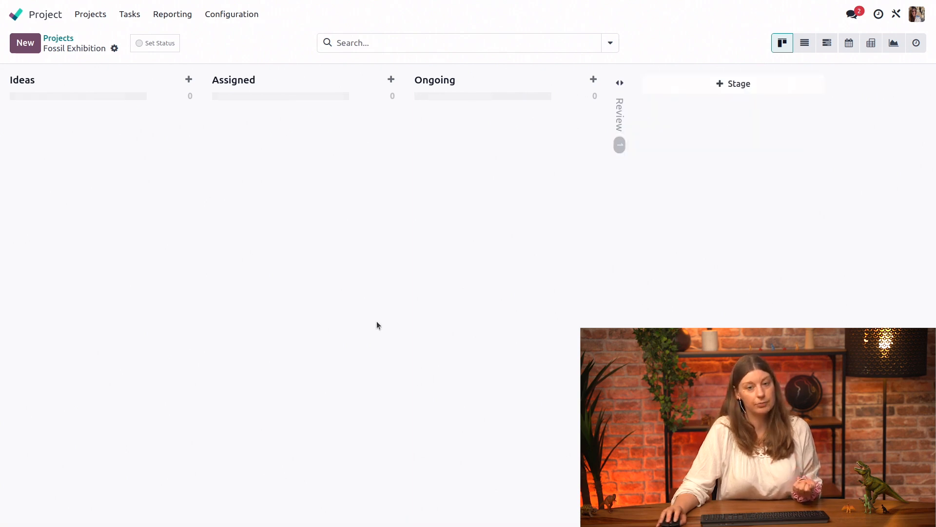